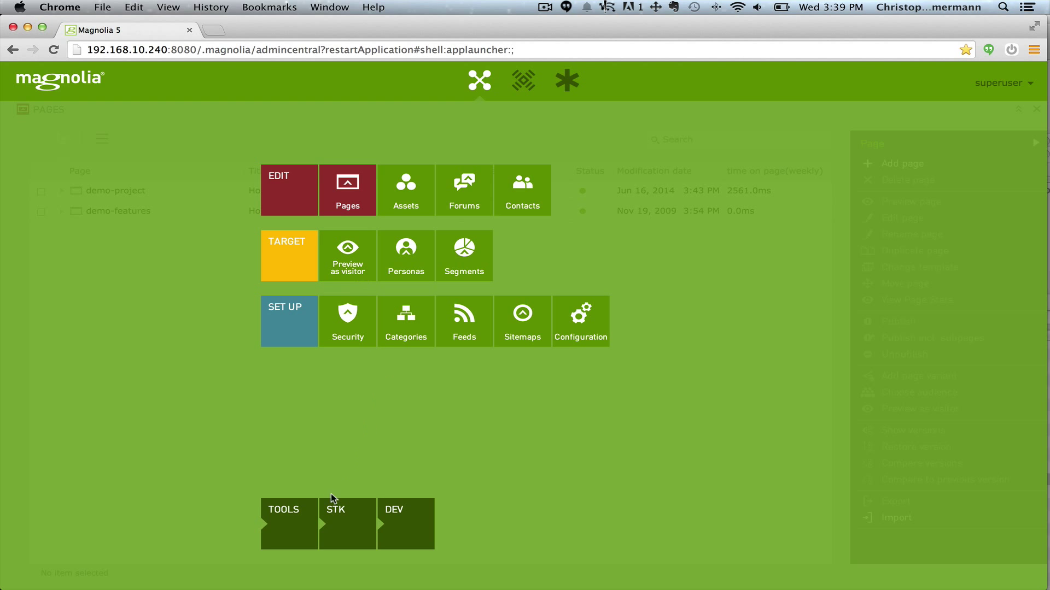
# - Expand the Tools group in the app launcher and launch Analytics Demo
pyautogui.click(284, 520)
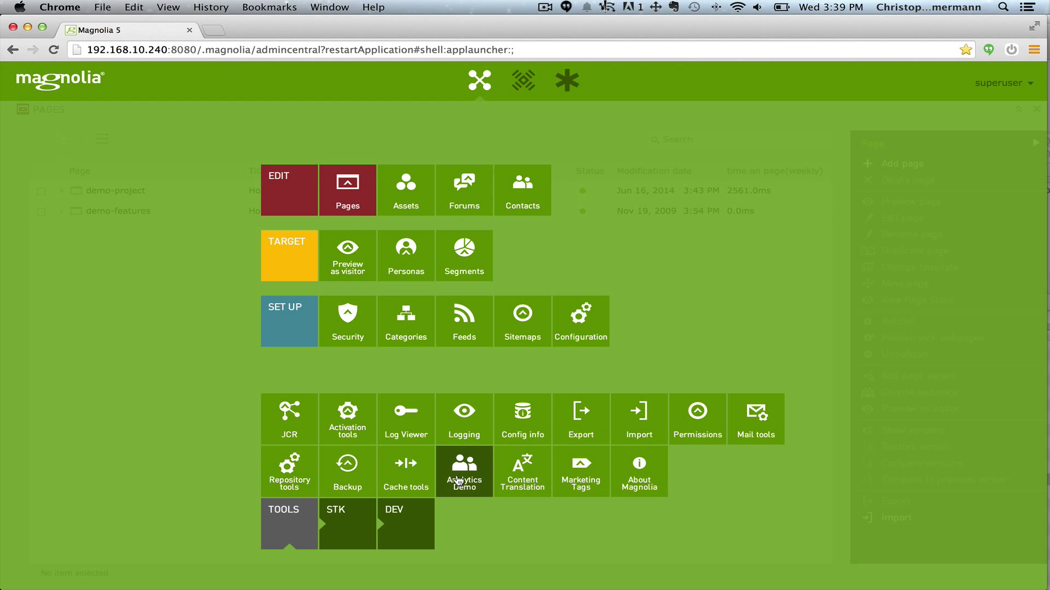
pyautogui.click(459, 480)
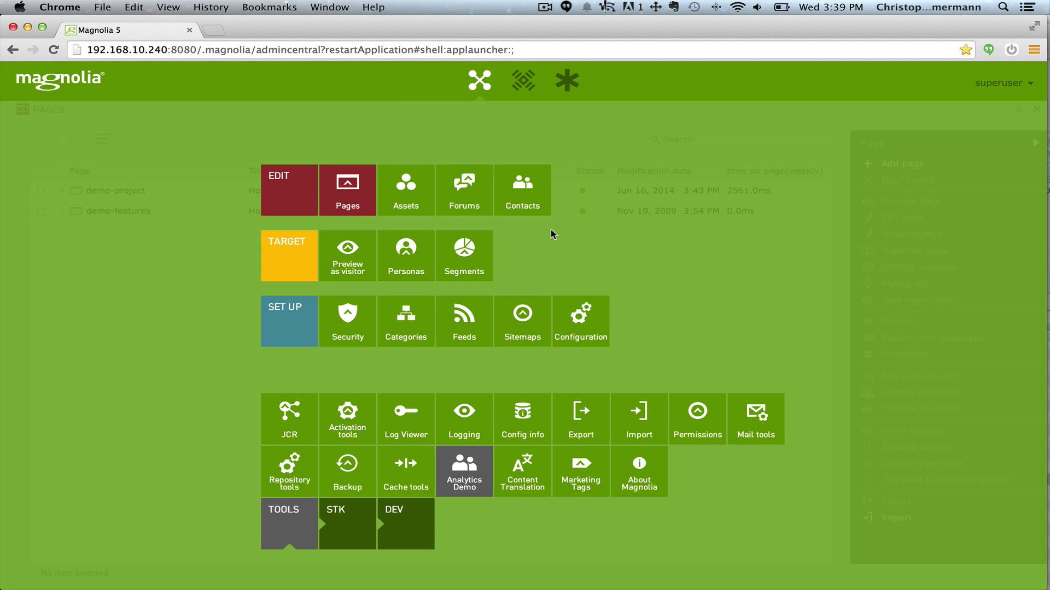
# - Open the Pages app and expand demo-project to list its child pages
pyautogui.click(348, 196)
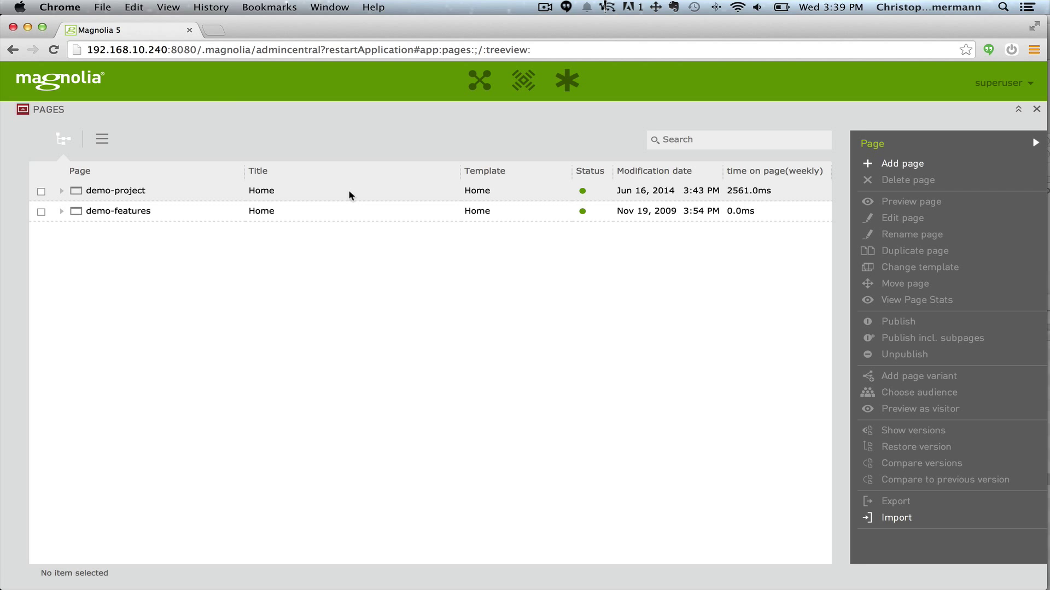
pyautogui.click(61, 191)
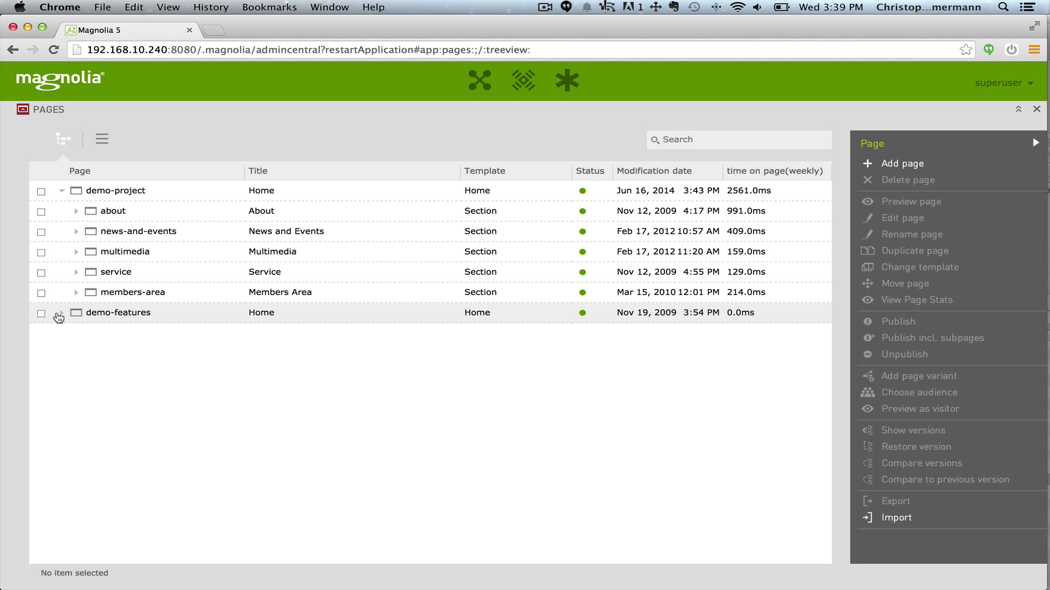
pyautogui.click(77, 232)
pyautogui.click(77, 232)
# - View the page statistics for the about page via its context menu
pyautogui.click(125, 213)
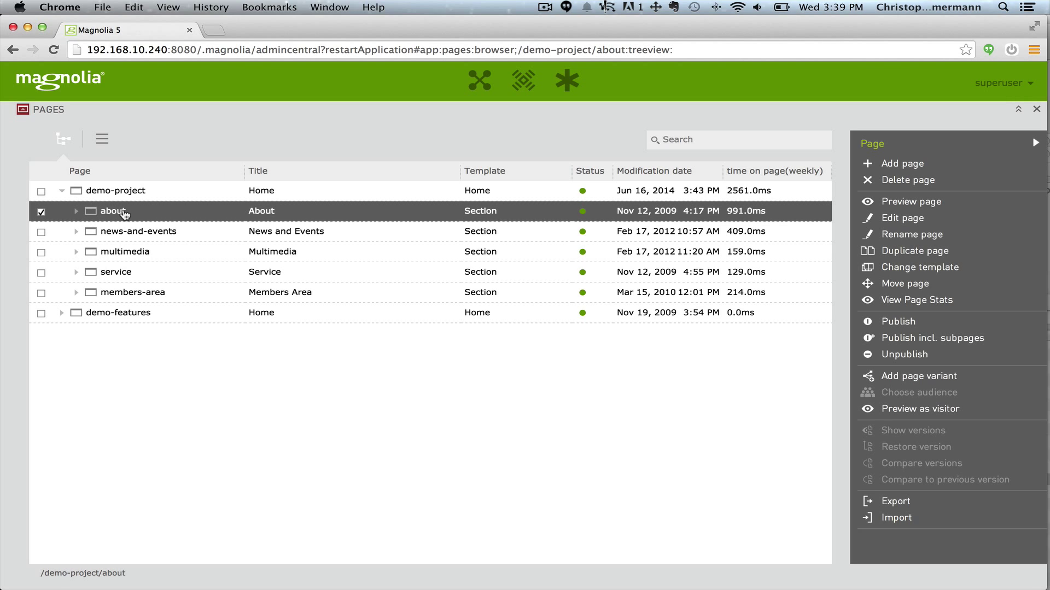
pyautogui.rightClick(125, 213)
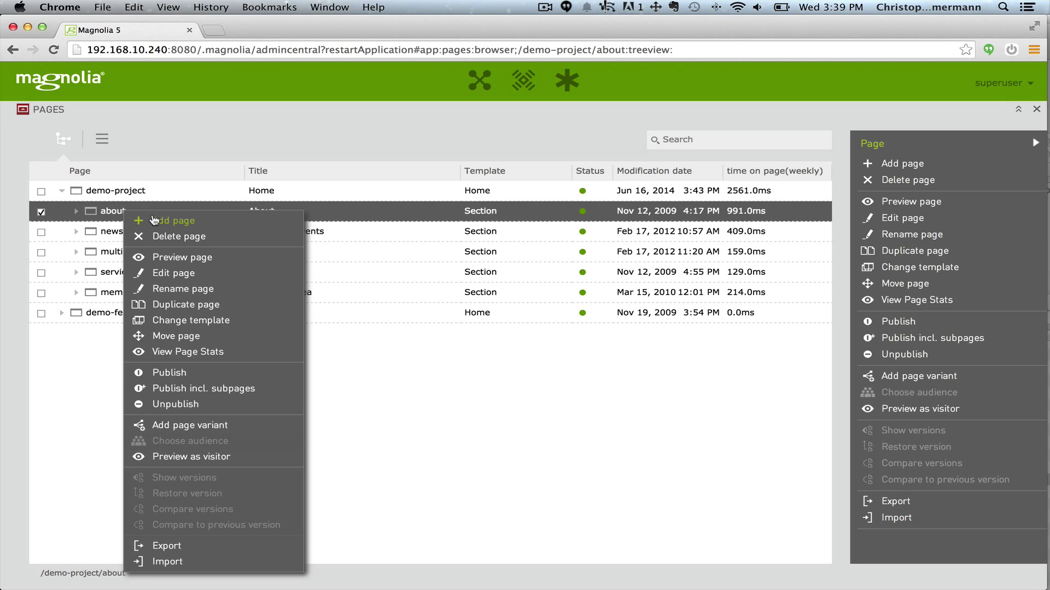
pyautogui.click(206, 354)
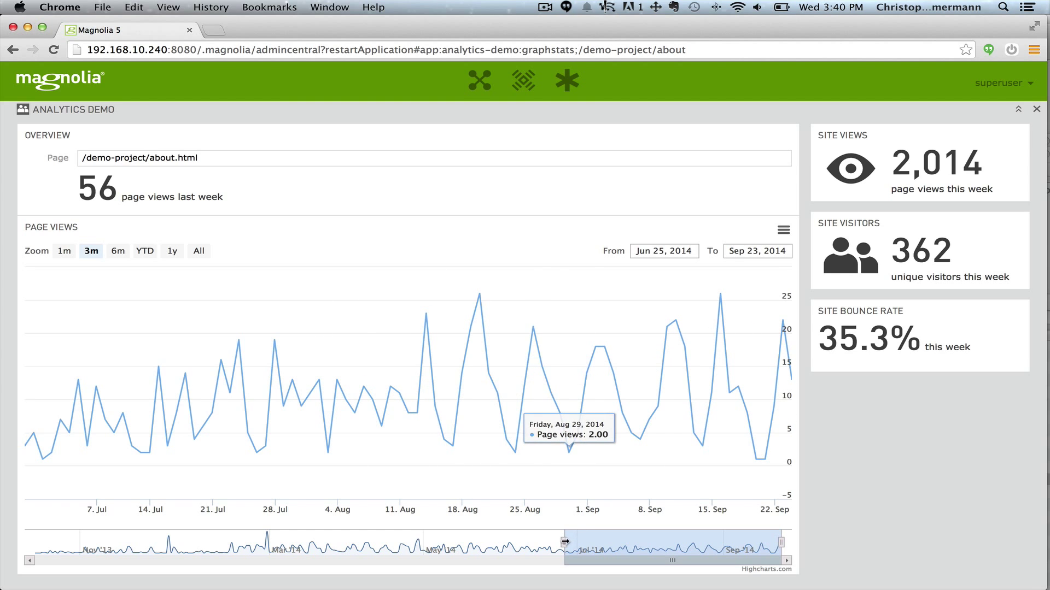
# - Drag the chart navigator so page views span May 29 to Jul 18, 2014
pyautogui.moveTo(564, 542); pyautogui.dragTo(665, 557)
pyautogui.moveTo(743, 555); pyautogui.dragTo(561, 553)
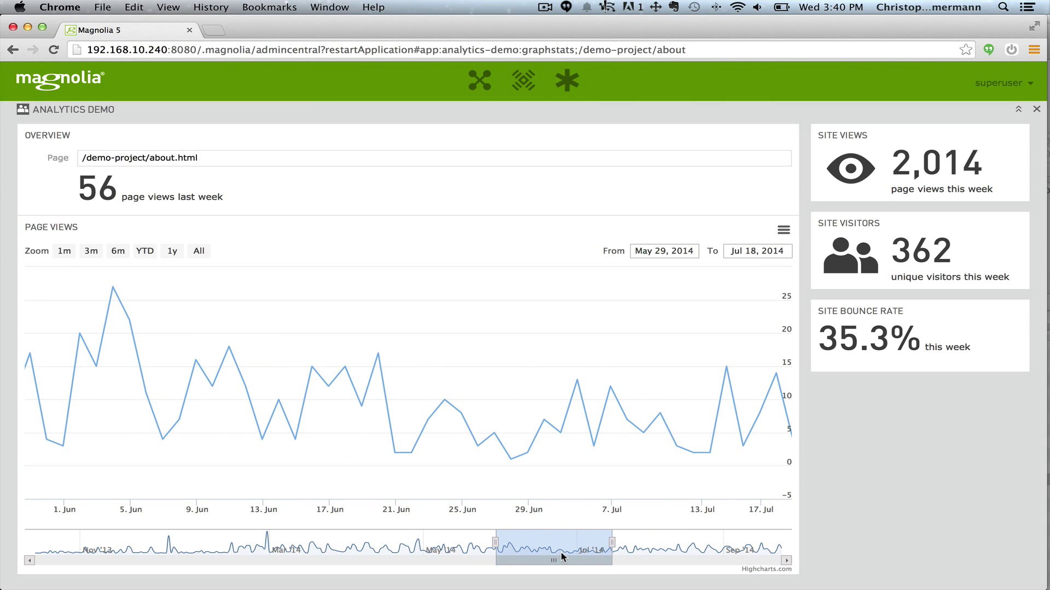
pyautogui.moveTo(248, 394)
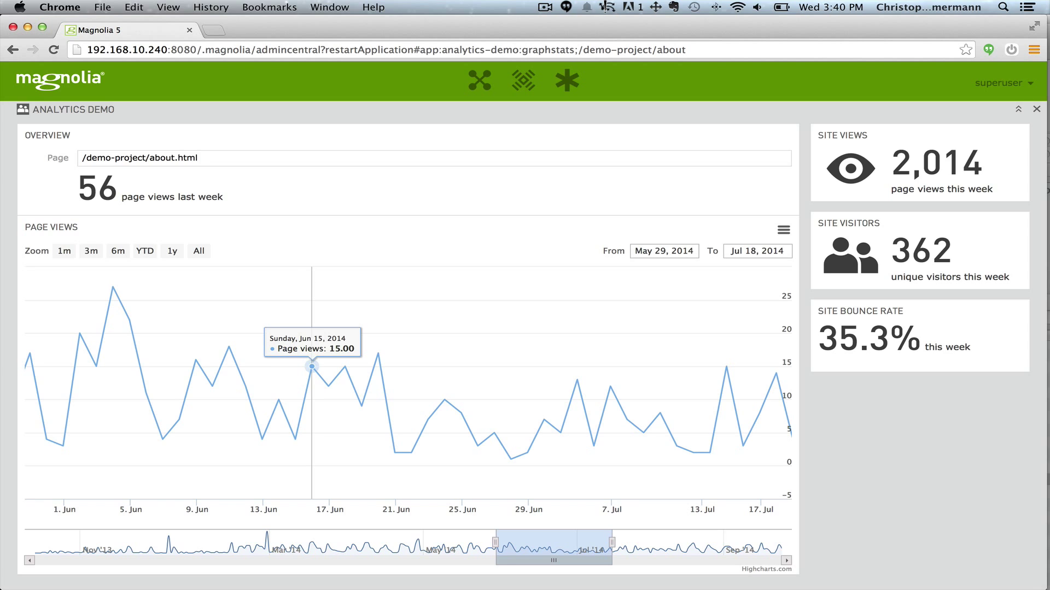
# - Close Analytics Demo with Esc and bring up the service page's actions menu
pyautogui.press('Escape')
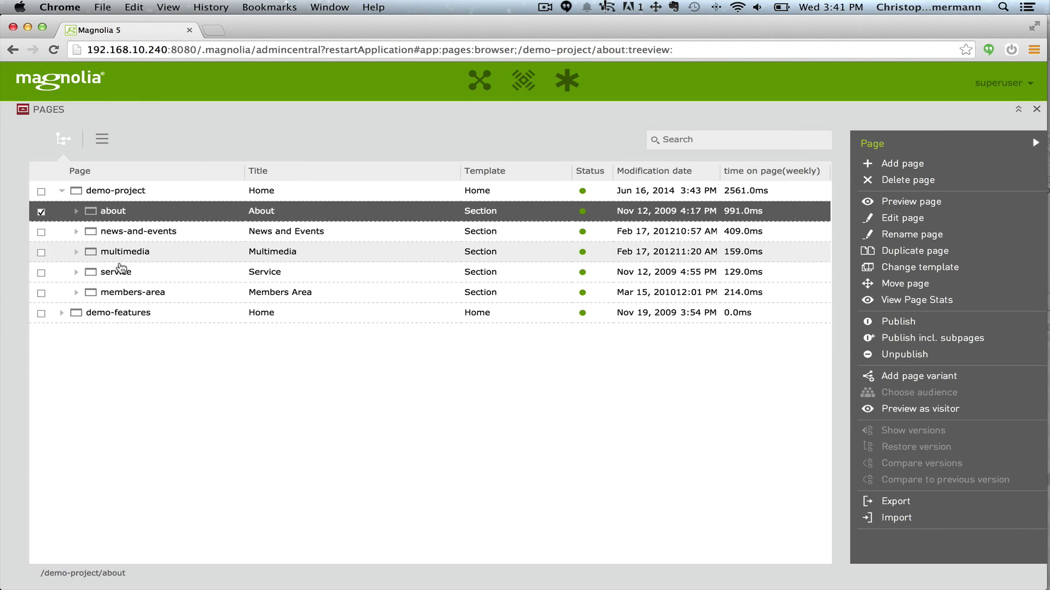
pyautogui.click(122, 276)
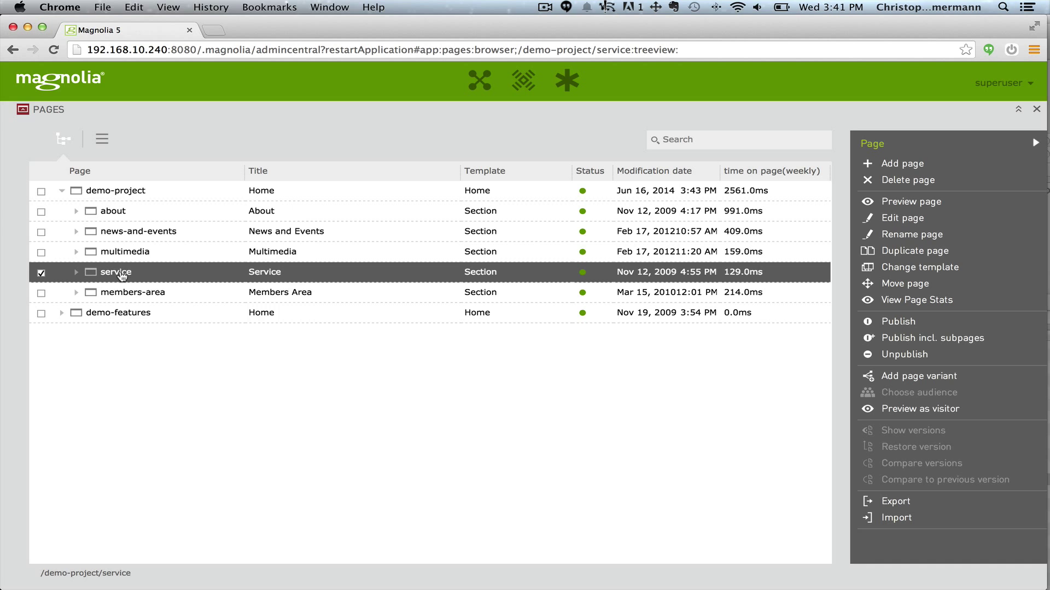
pyautogui.rightClick(123, 276)
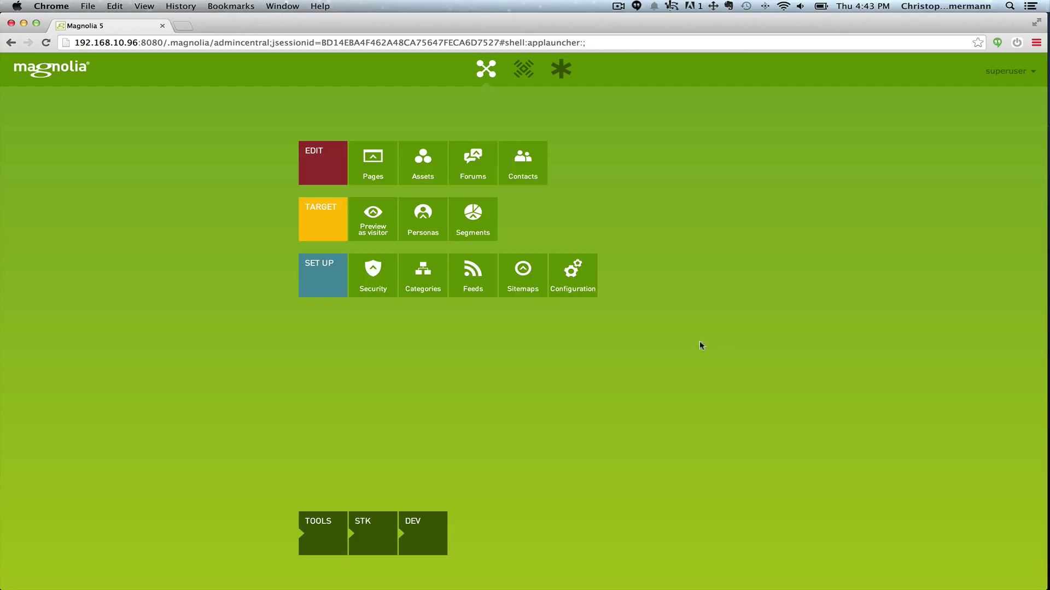
# - Open Configuration and expand modules and the google-analytics-demo module
pyautogui.click(574, 277)
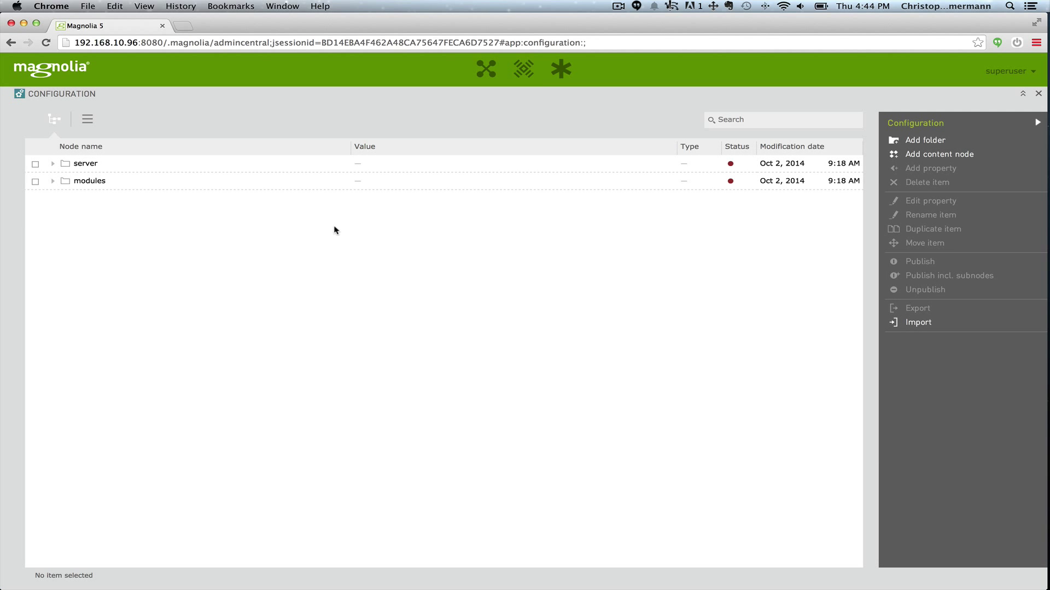
pyautogui.click(51, 183)
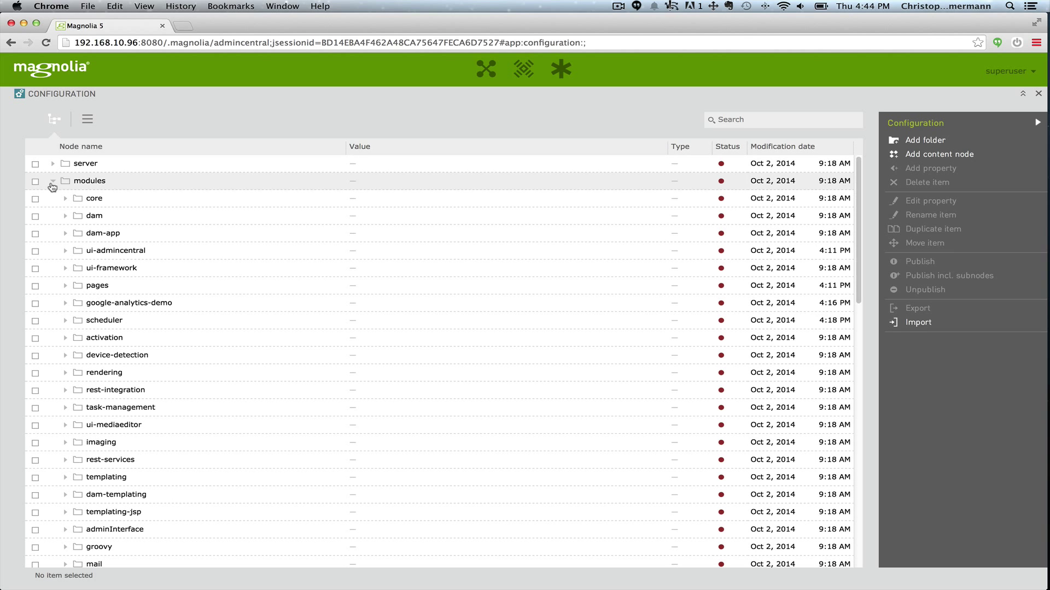
pyautogui.click(66, 304)
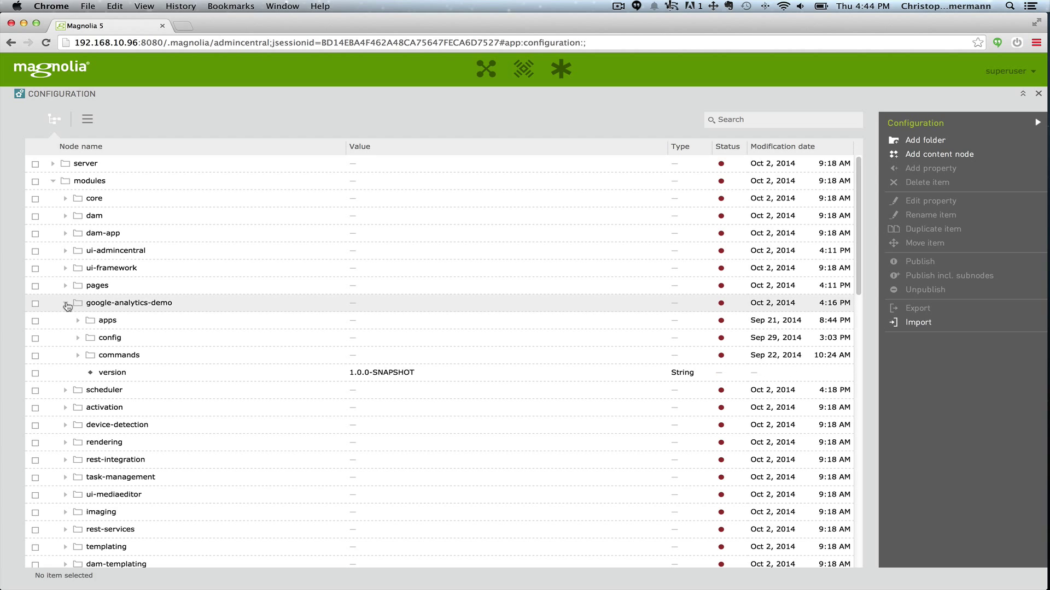
pyautogui.scroll(-1, 67, 305)
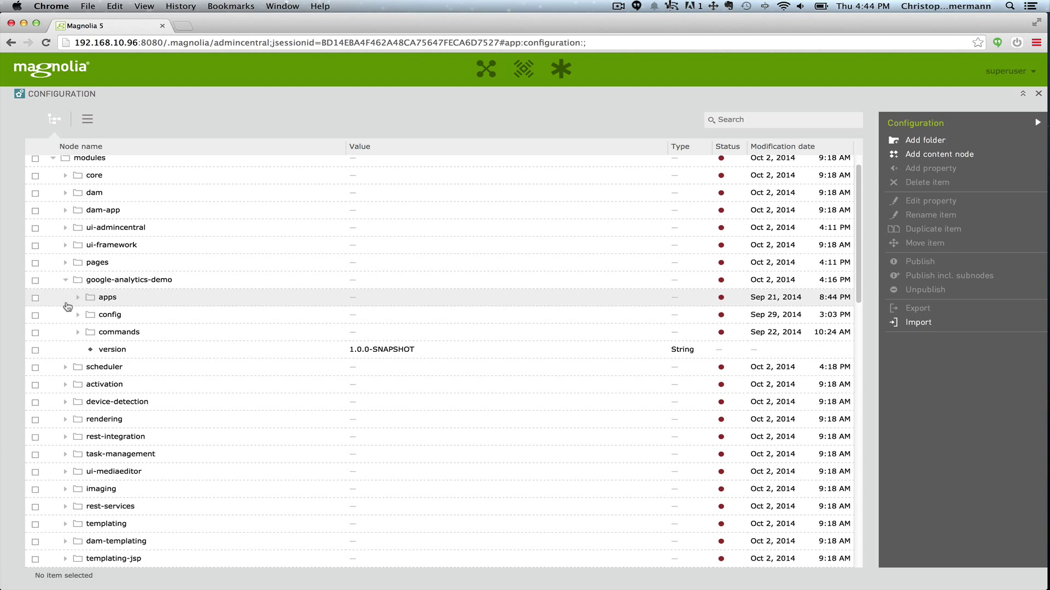
# - Expand apps > analytics-demo > subApps > graphstats to show its class properties
pyautogui.click(79, 299)
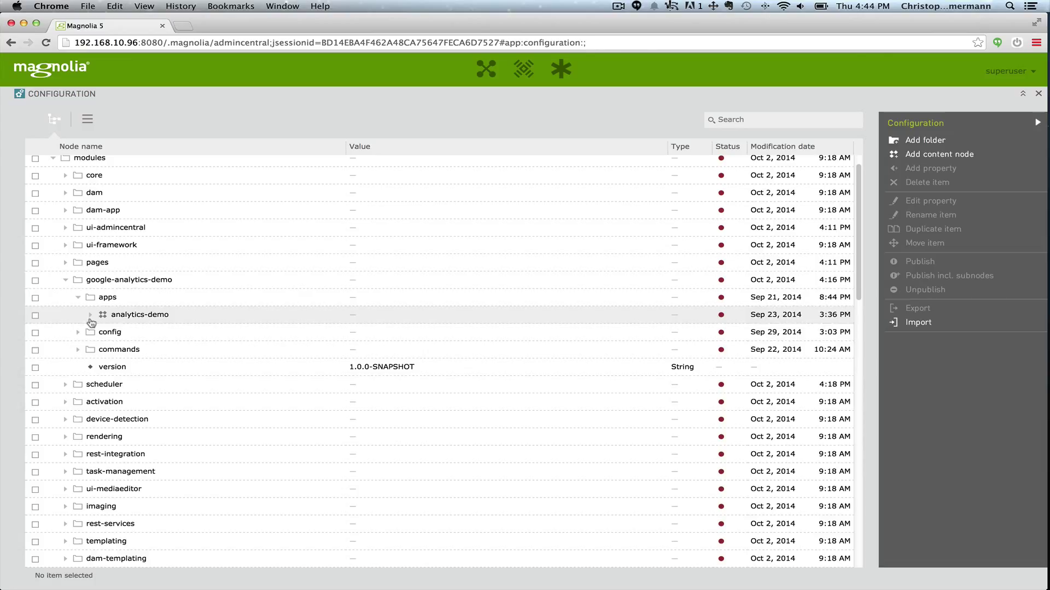
pyautogui.click(90, 316)
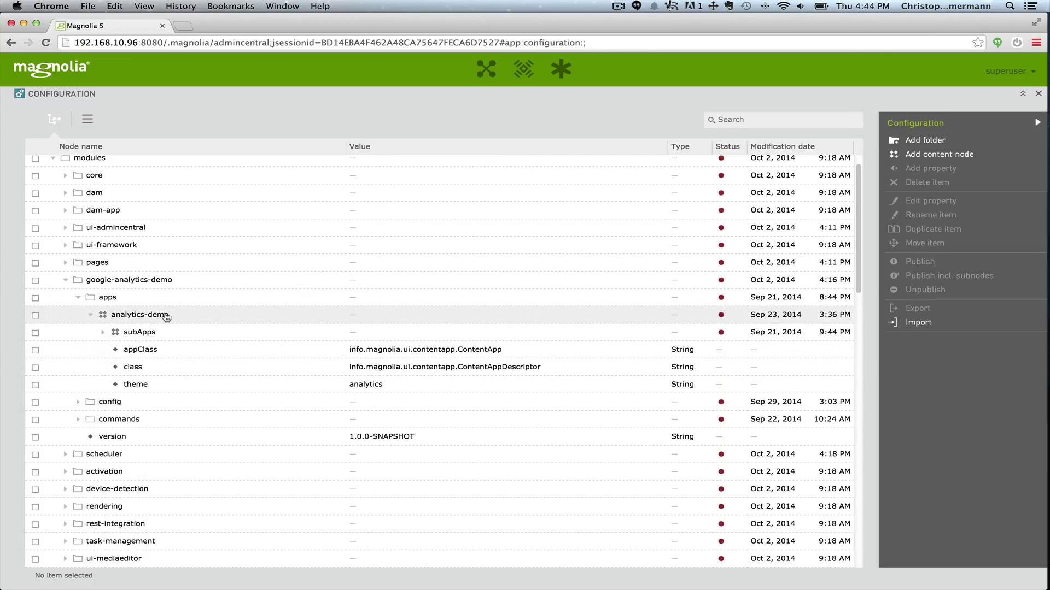
pyautogui.click(103, 334)
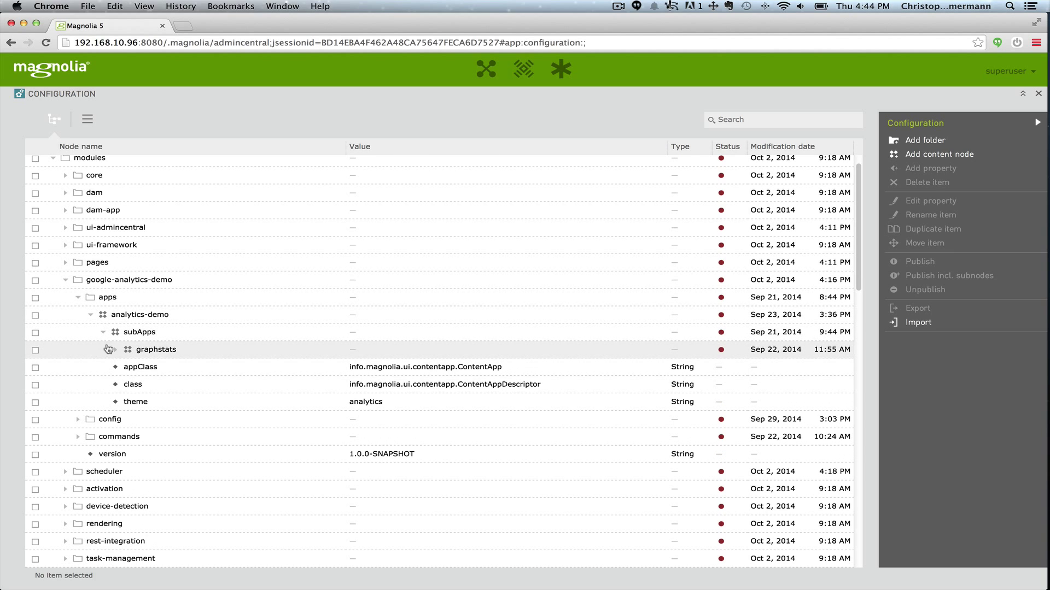
pyautogui.click(115, 350)
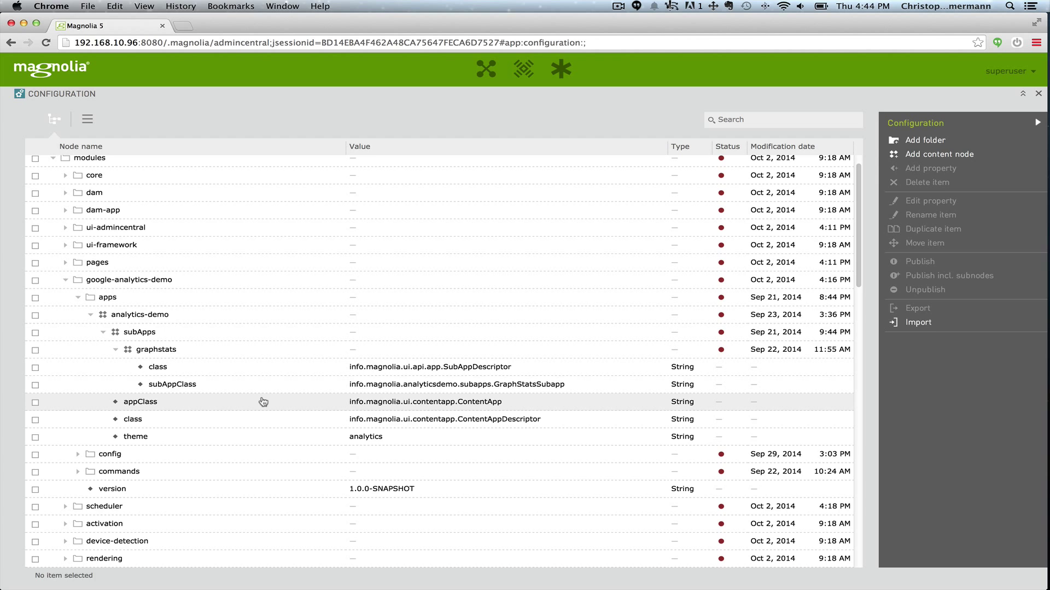
# - Inspect the module's config > clientConfig connection settings, then collapse clientConfig
pyautogui.click(78, 455)
pyautogui.scroll(-1, 82, 454)
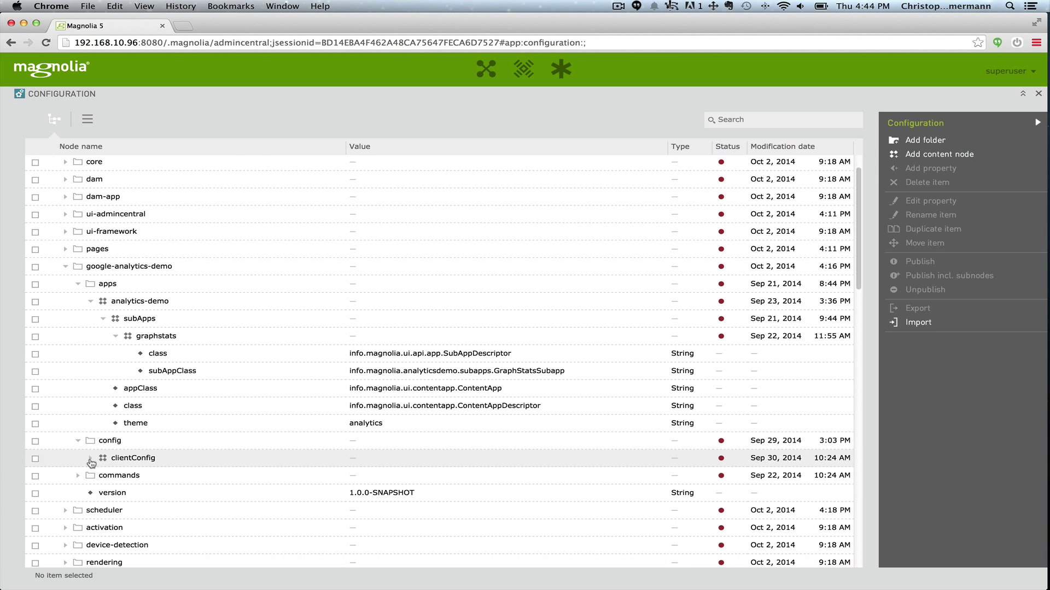
pyautogui.click(91, 459)
pyautogui.scroll(-3, 384, 395)
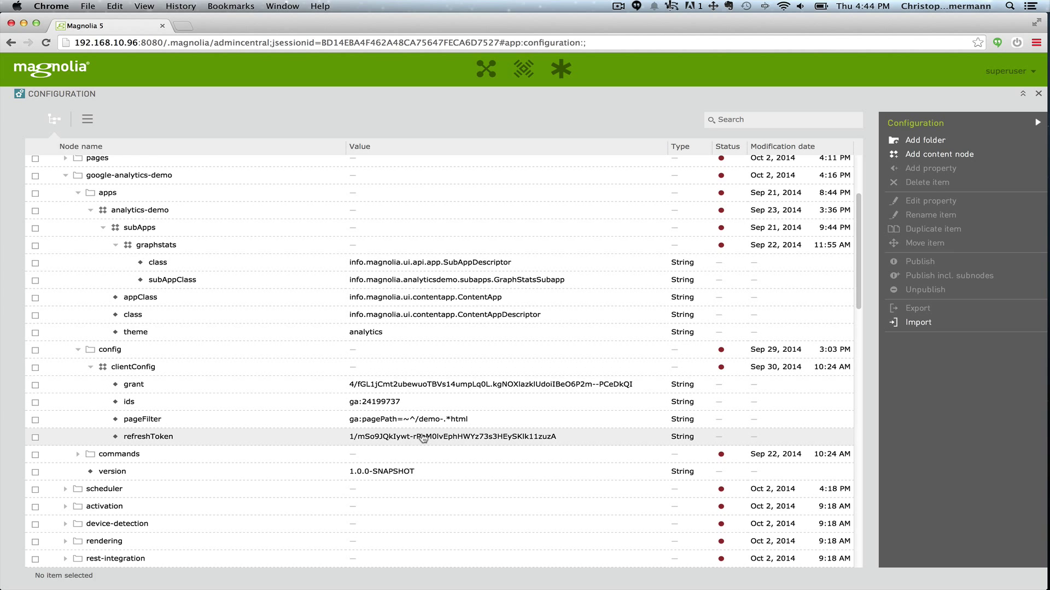
pyautogui.click(92, 368)
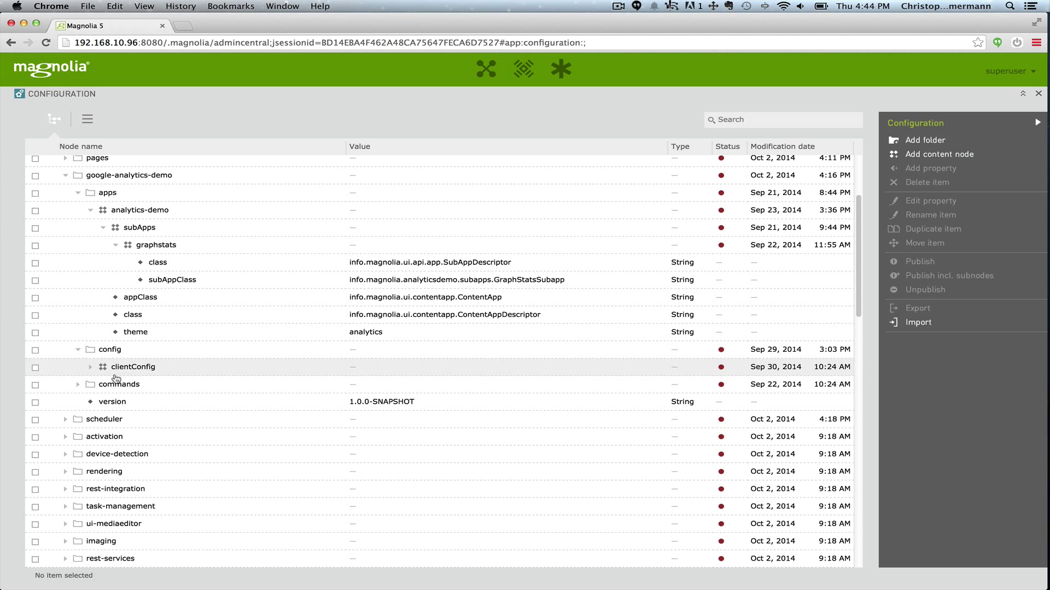
# - Expand commands > analytics to show authenticating and refreshingPageData command classes
pyautogui.click(78, 384)
pyautogui.click(90, 402)
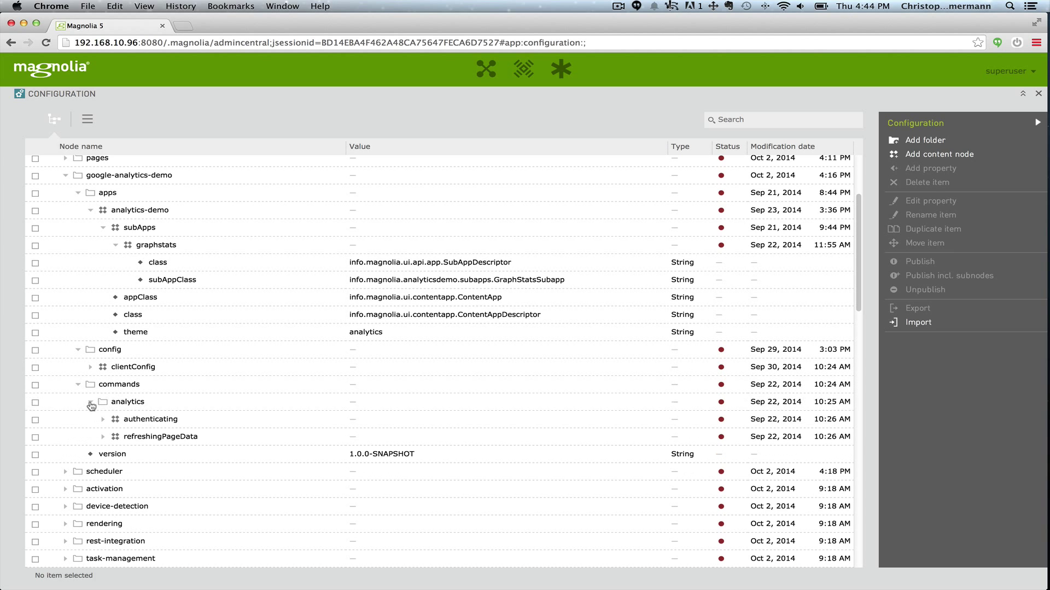
pyautogui.click(103, 420)
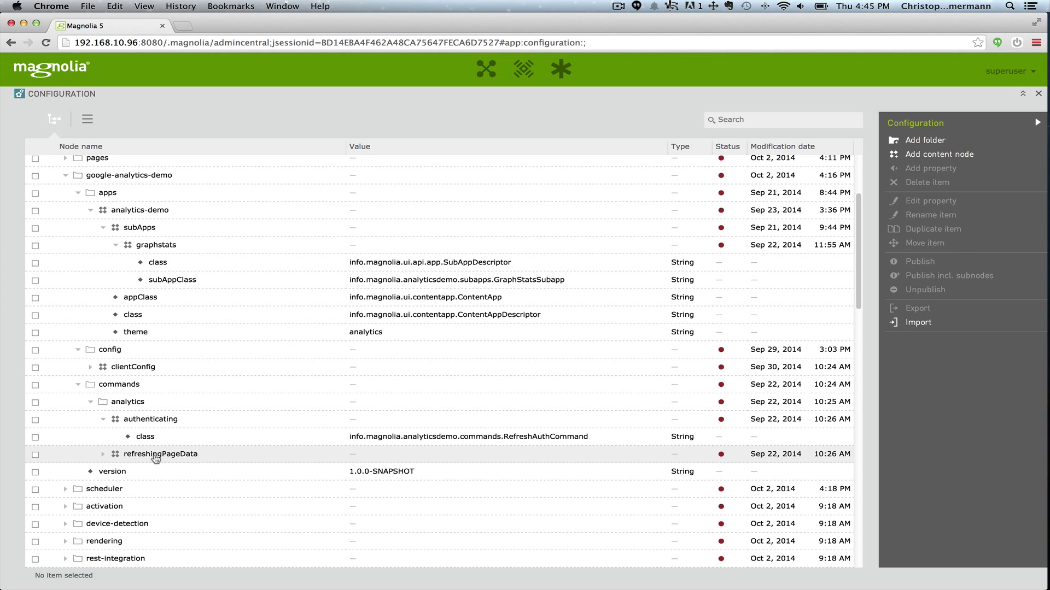
pyautogui.click(102, 454)
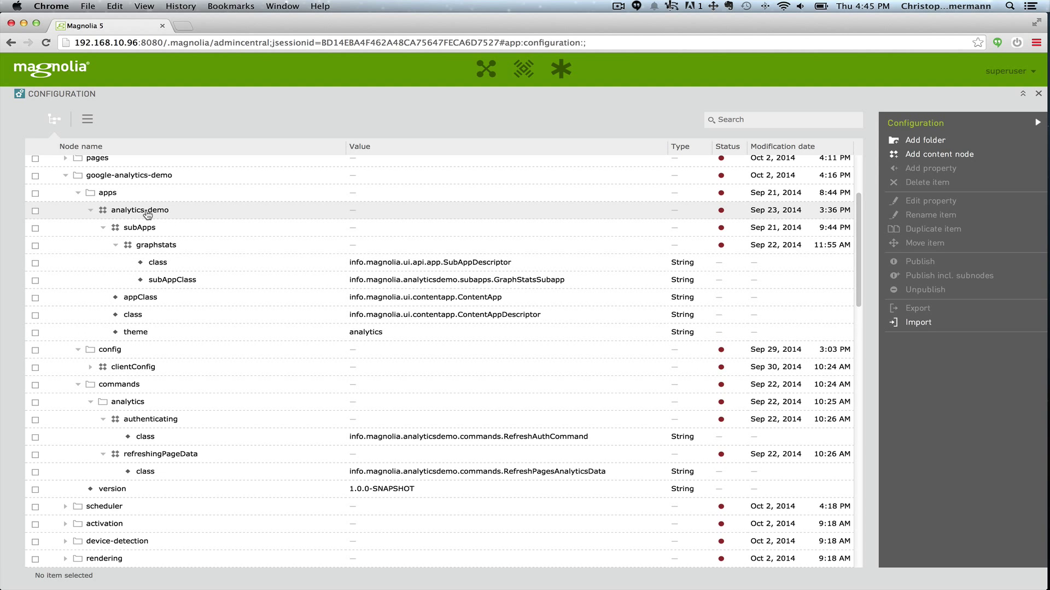
# - Expand ui-admincentral > config > appLauncherLayout > groups > tools > apps to find analytics-demo
pyautogui.scroll(2, 147, 215)
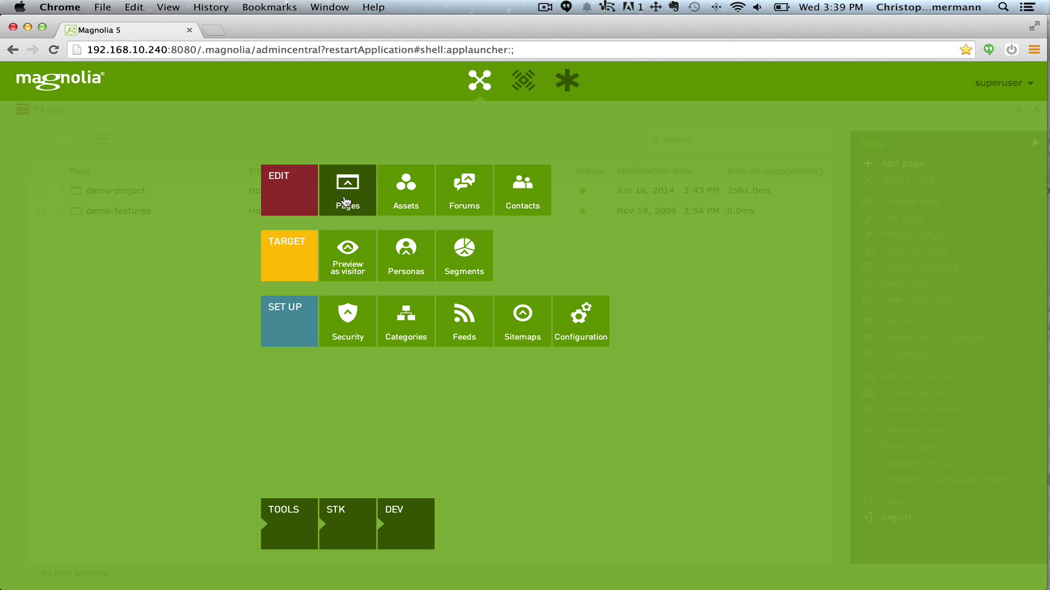
pyautogui.click(282, 521)
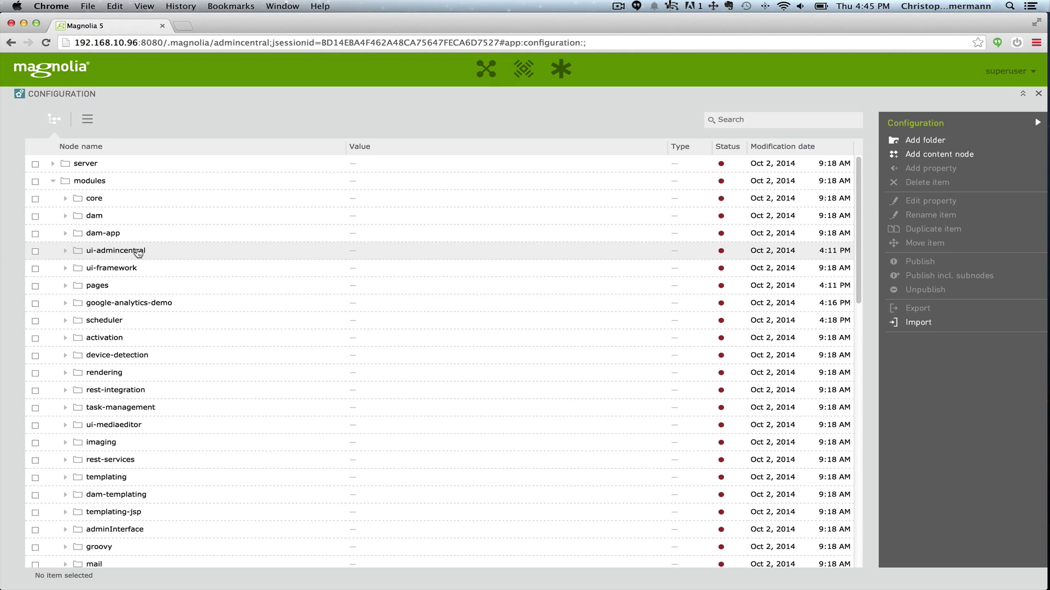
pyautogui.click(65, 251)
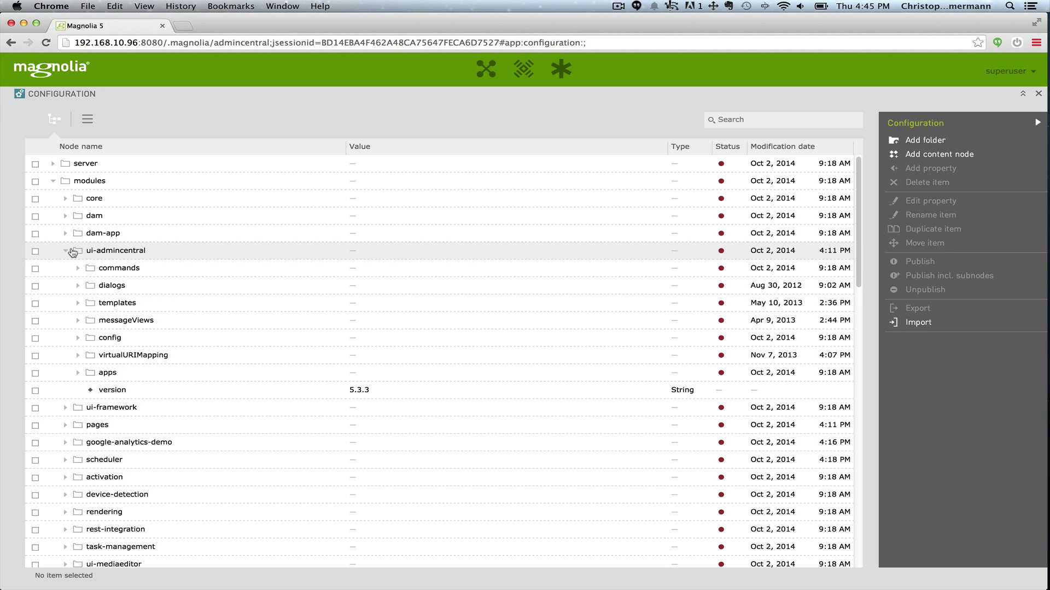
pyautogui.click(78, 338)
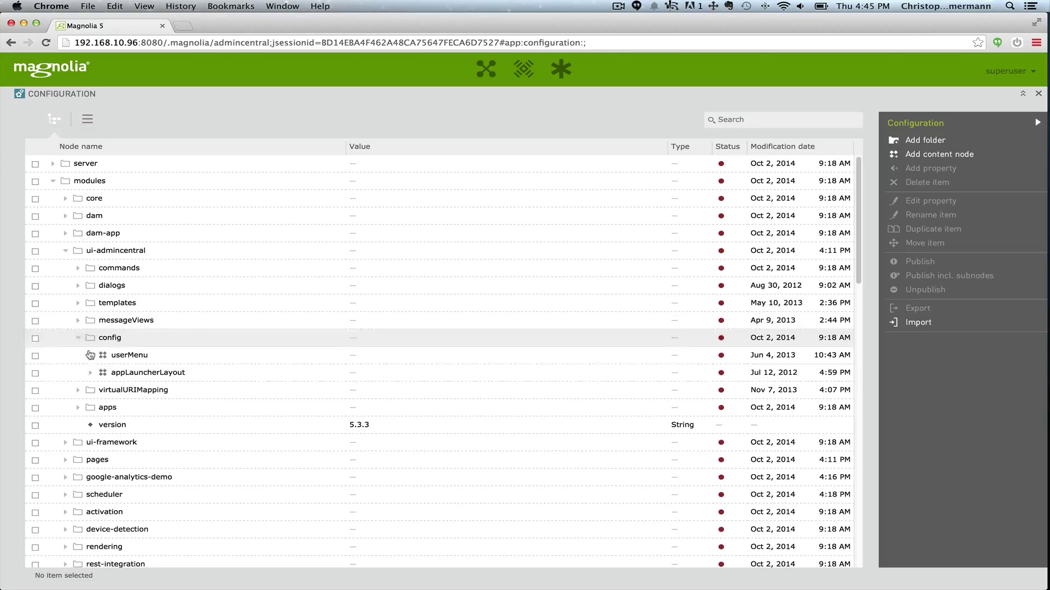
pyautogui.click(90, 374)
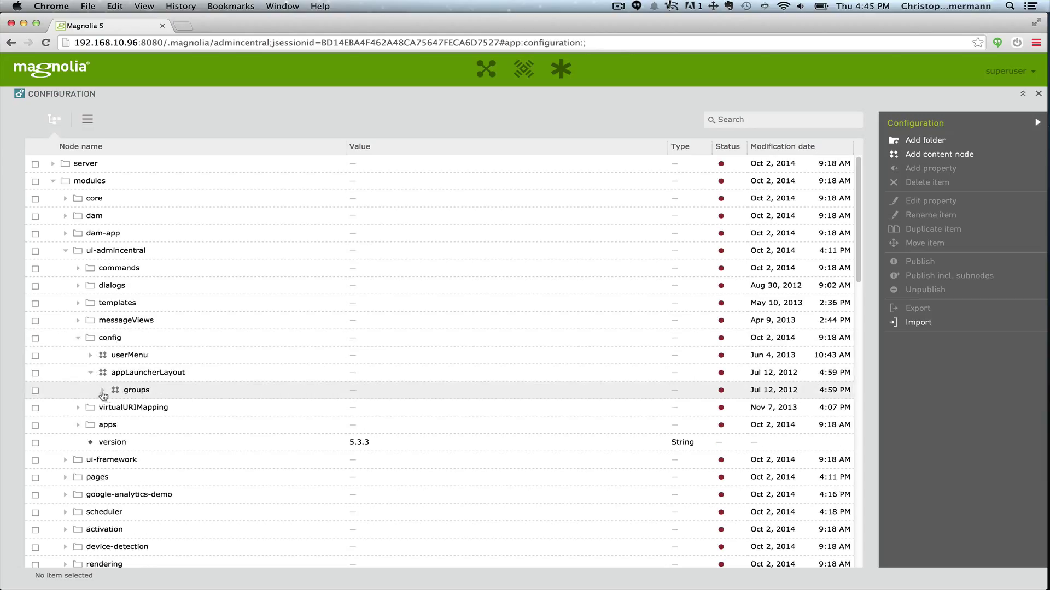
pyautogui.click(103, 393)
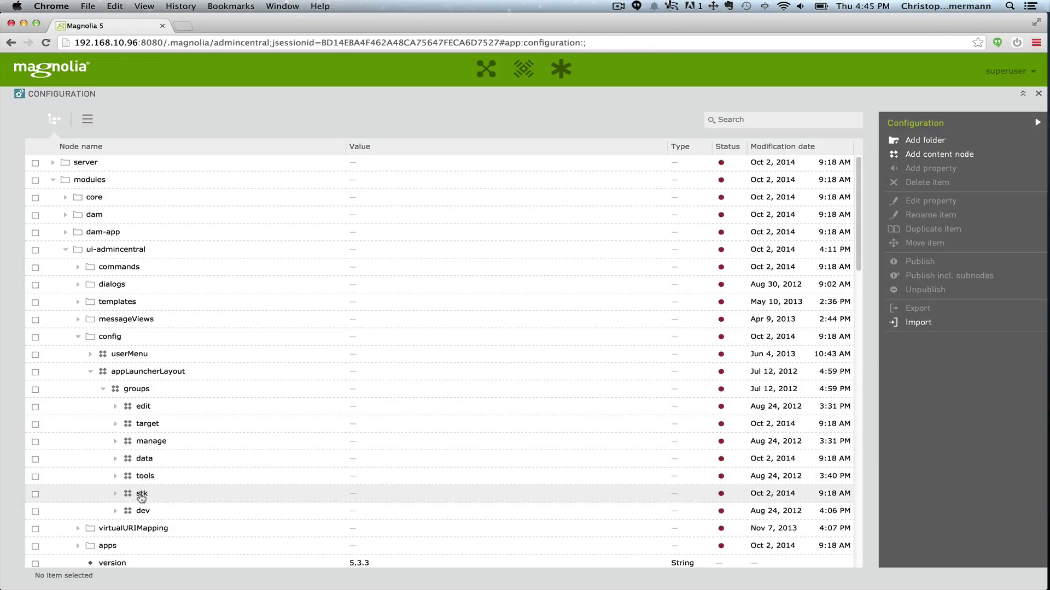
pyautogui.click(115, 476)
pyautogui.click(128, 494)
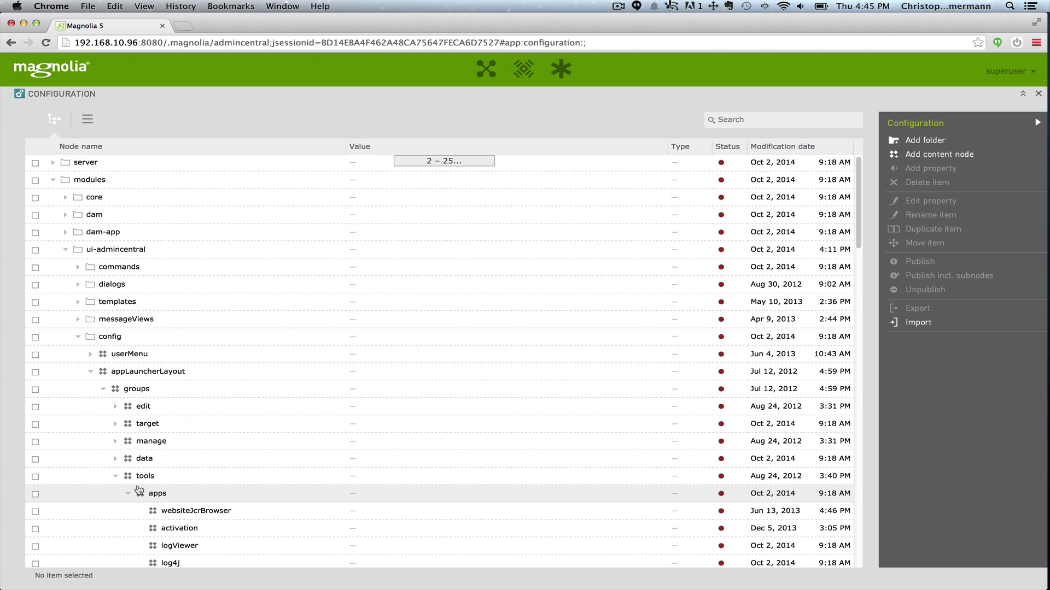
pyautogui.scroll(-7, 139, 488)
pyautogui.scroll(-2, 147, 482)
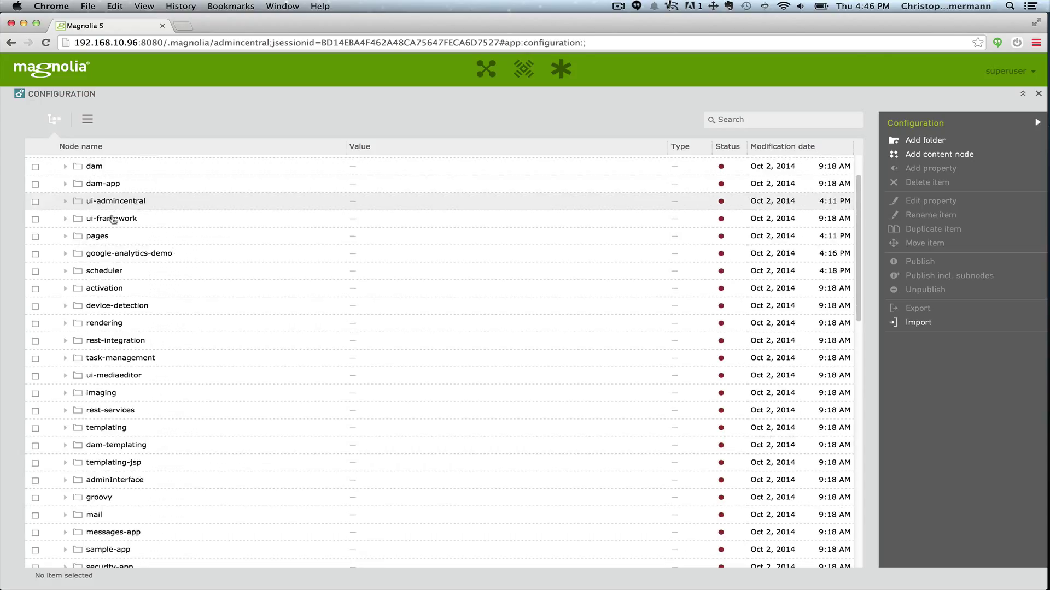
# - Drill into pages browser workbench list columns and open the visits column using VisitorColumnFormatter
pyautogui.click(65, 236)
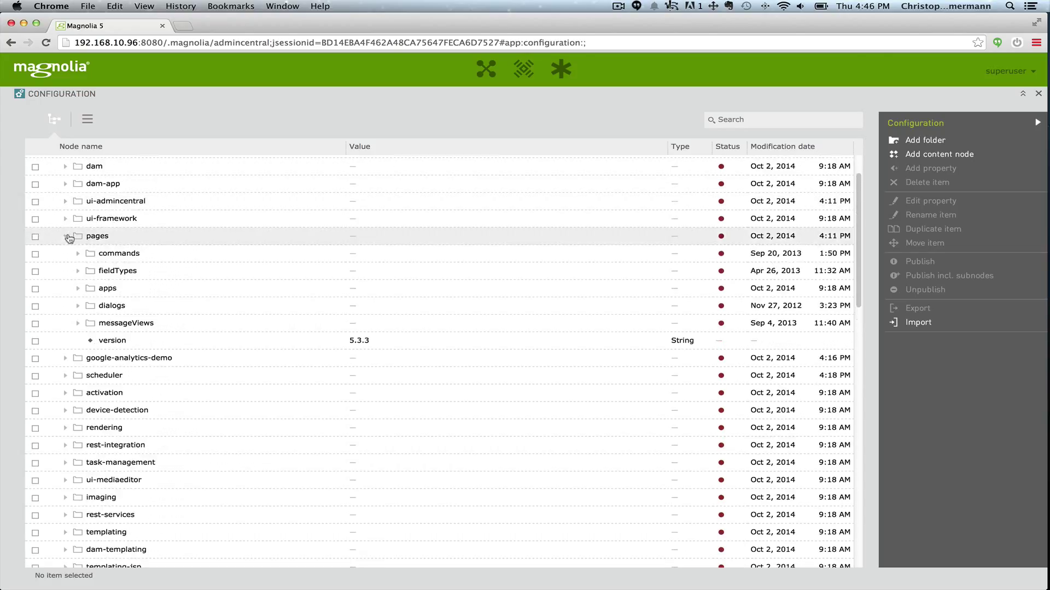
pyautogui.click(77, 288)
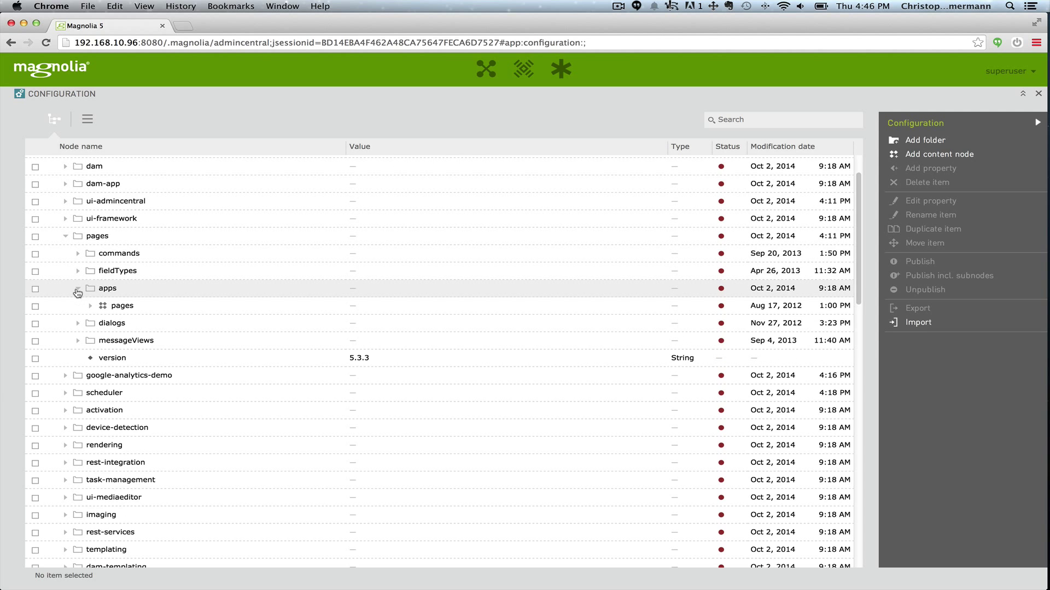
pyautogui.click(90, 306)
pyautogui.click(103, 323)
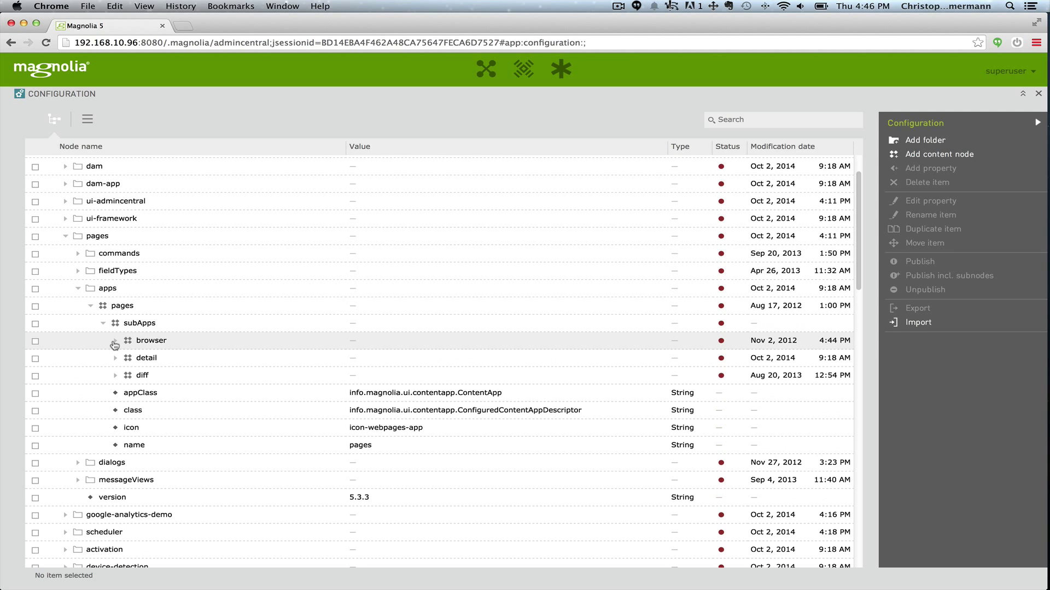
pyautogui.click(113, 342)
pyautogui.click(127, 386)
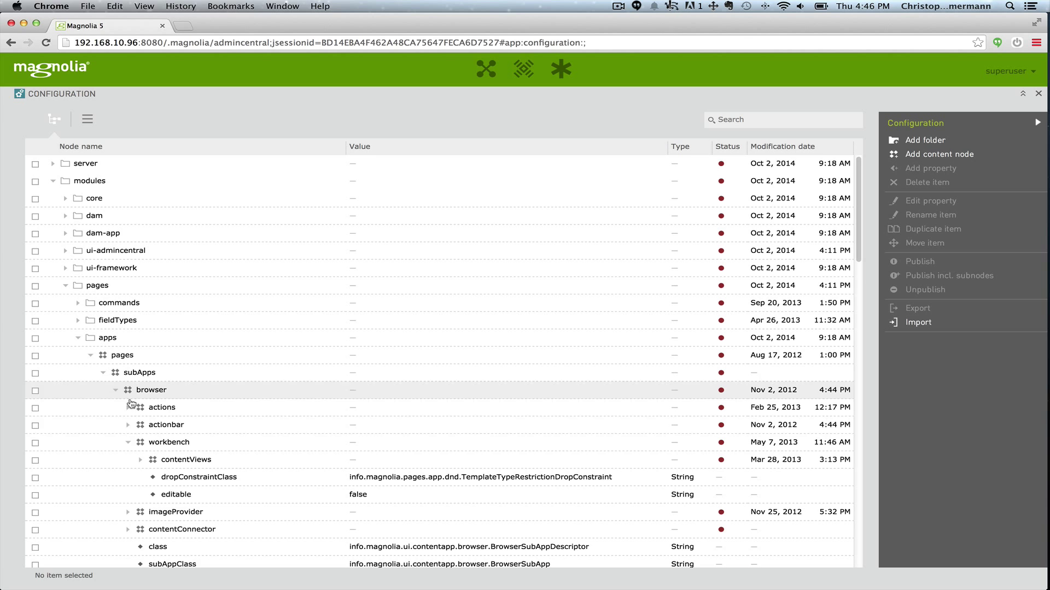
pyautogui.click(140, 460)
pyautogui.click(153, 494)
pyautogui.click(166, 511)
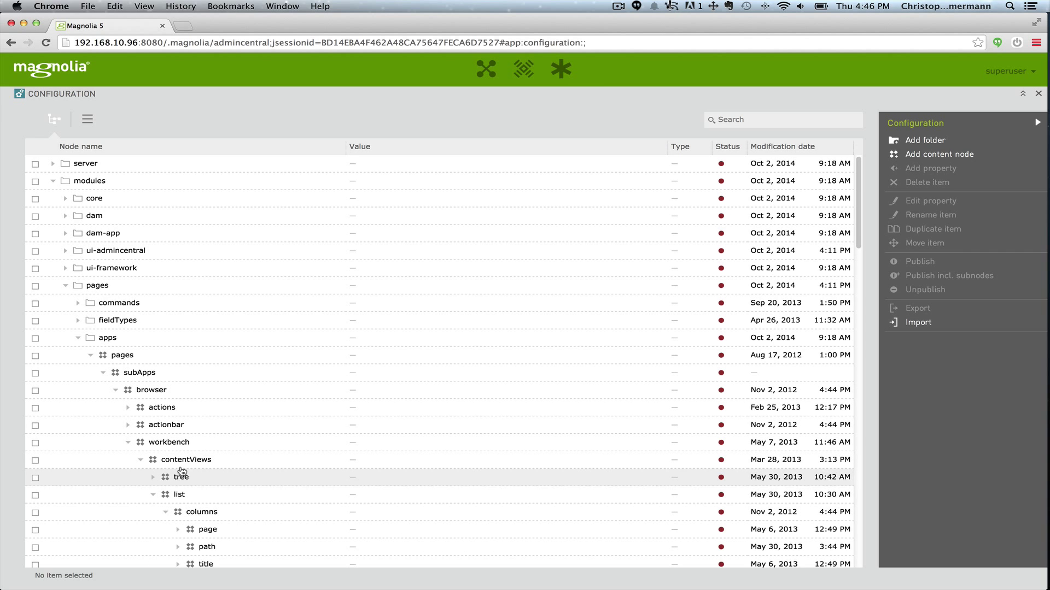
pyautogui.scroll(-5, 175, 481)
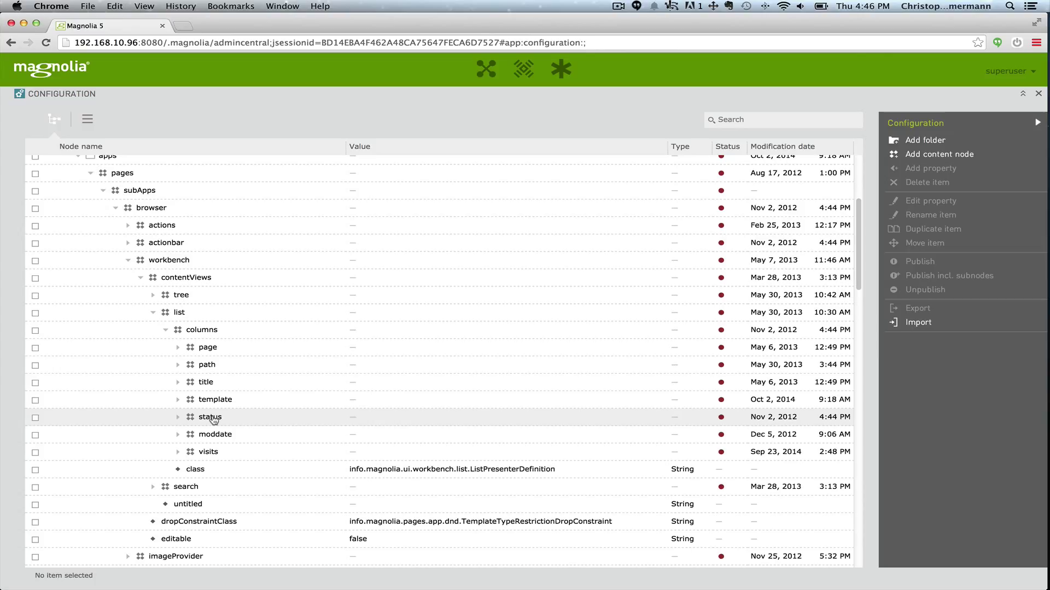
pyautogui.click(178, 453)
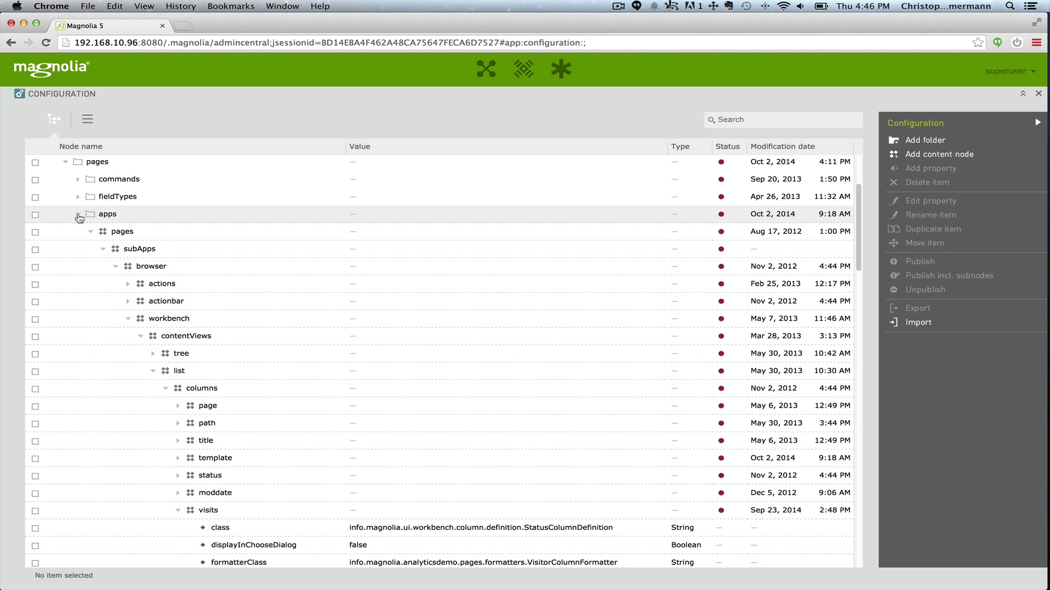
# - Collapse the pages app subtree and the pages module
pyautogui.click(78, 216)
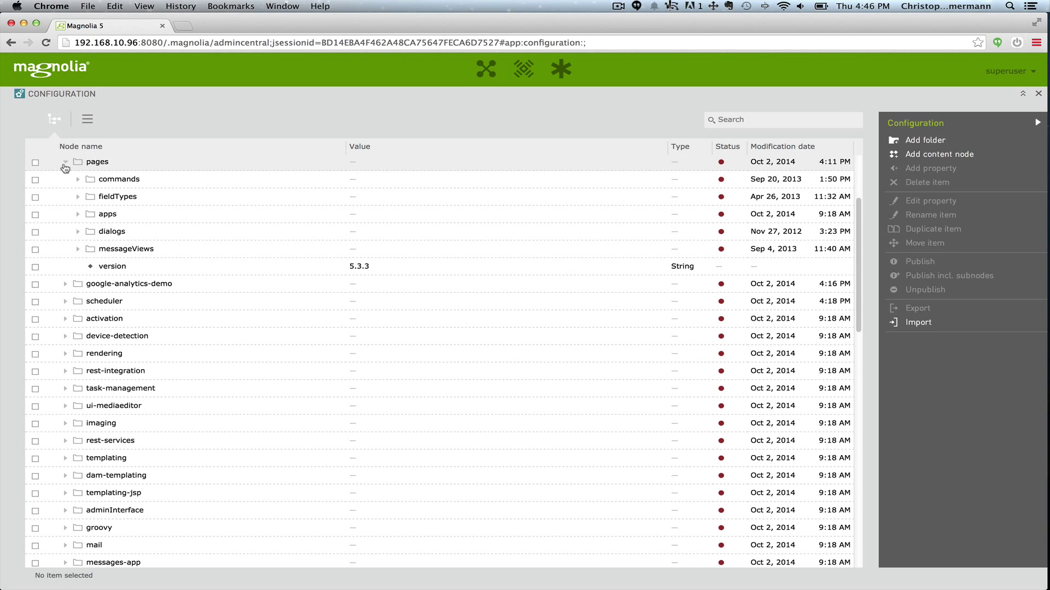
pyautogui.click(65, 162)
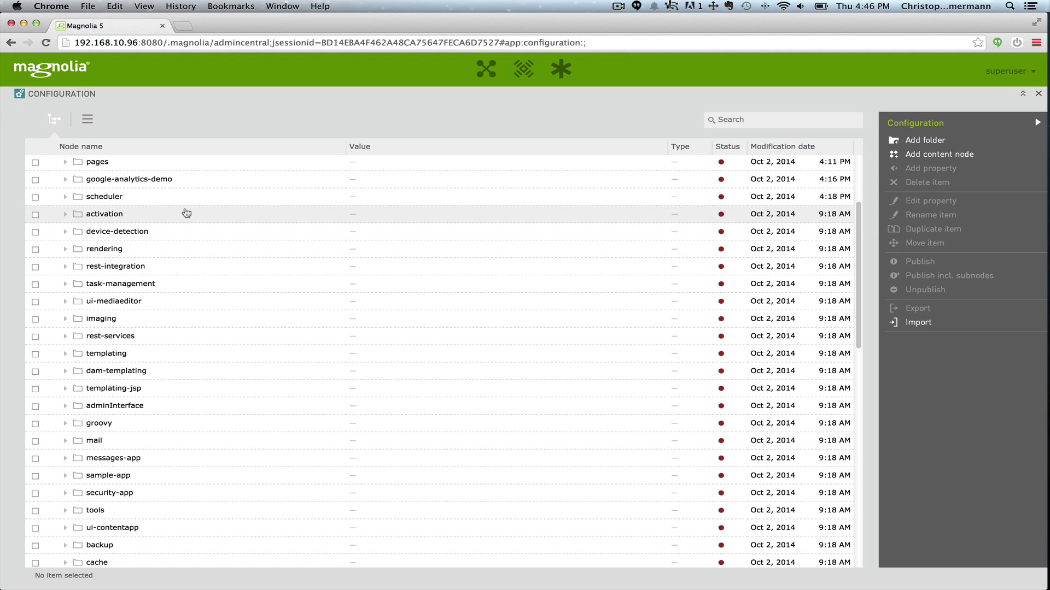
pyautogui.scroll(5, 186, 213)
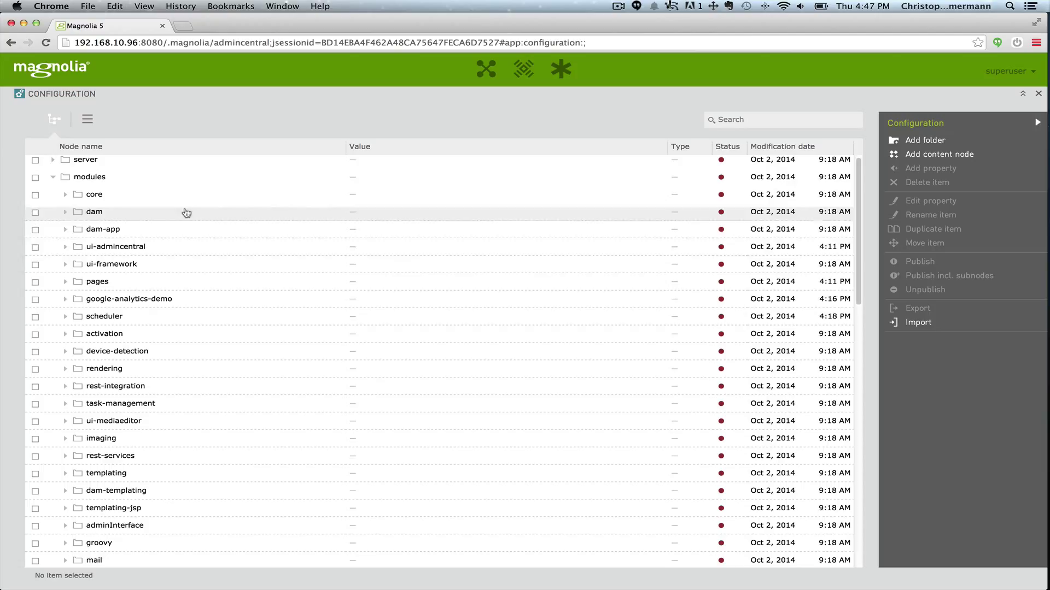
# - Expand scheduler > config > jobs and open authenticateToAnalytics and getPagesAnalyticsData
pyautogui.click(65, 317)
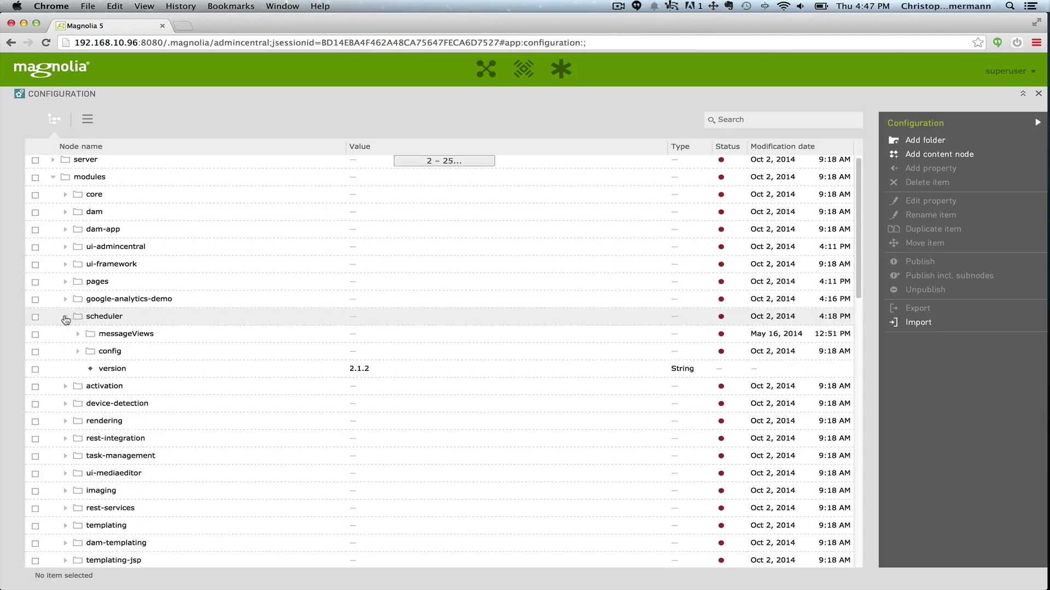
pyautogui.click(78, 351)
pyautogui.scroll(-2, 78, 351)
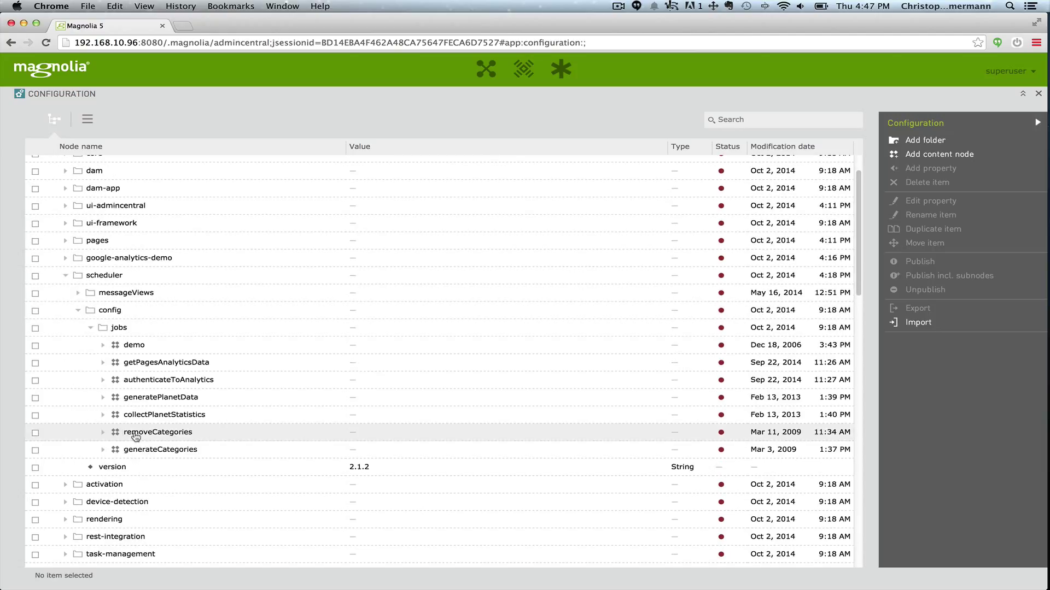
pyautogui.click(103, 380)
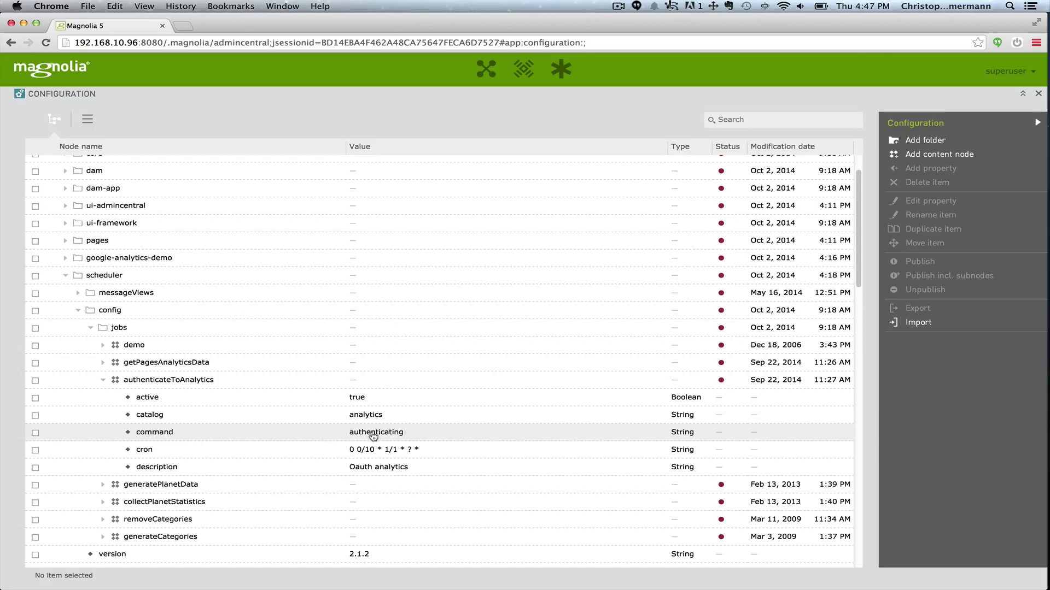
pyautogui.click(103, 363)
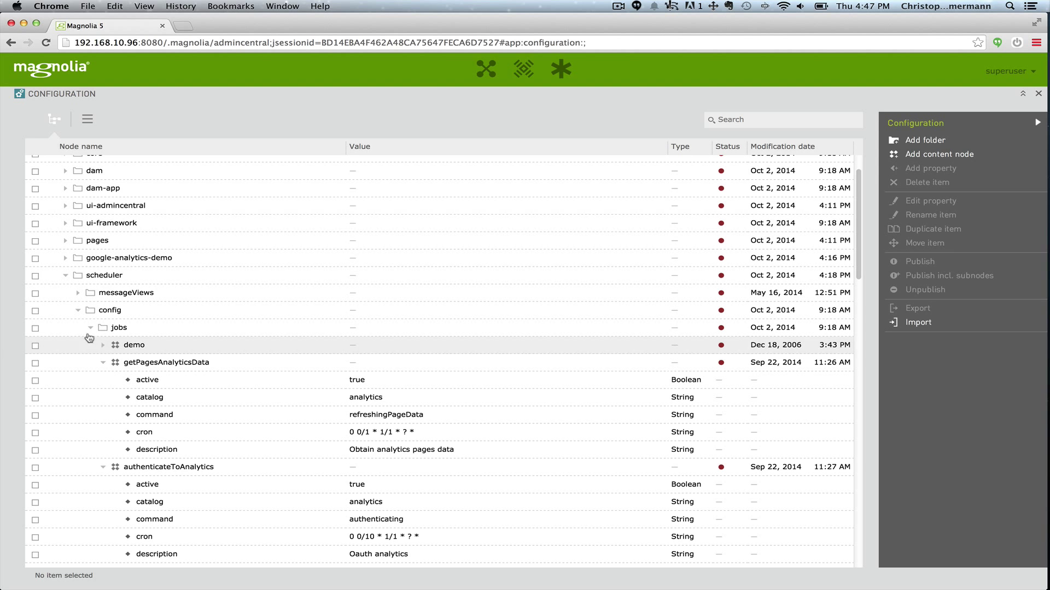
# - Collapse the scheduler's config node, leaving only messageViews, config and version visible
pyautogui.click(79, 311)
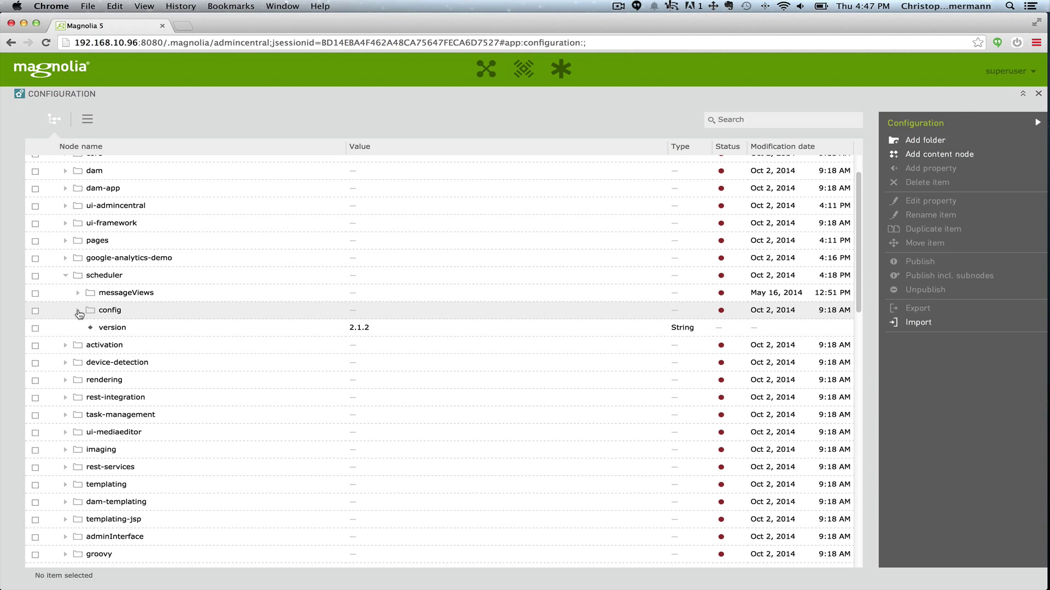